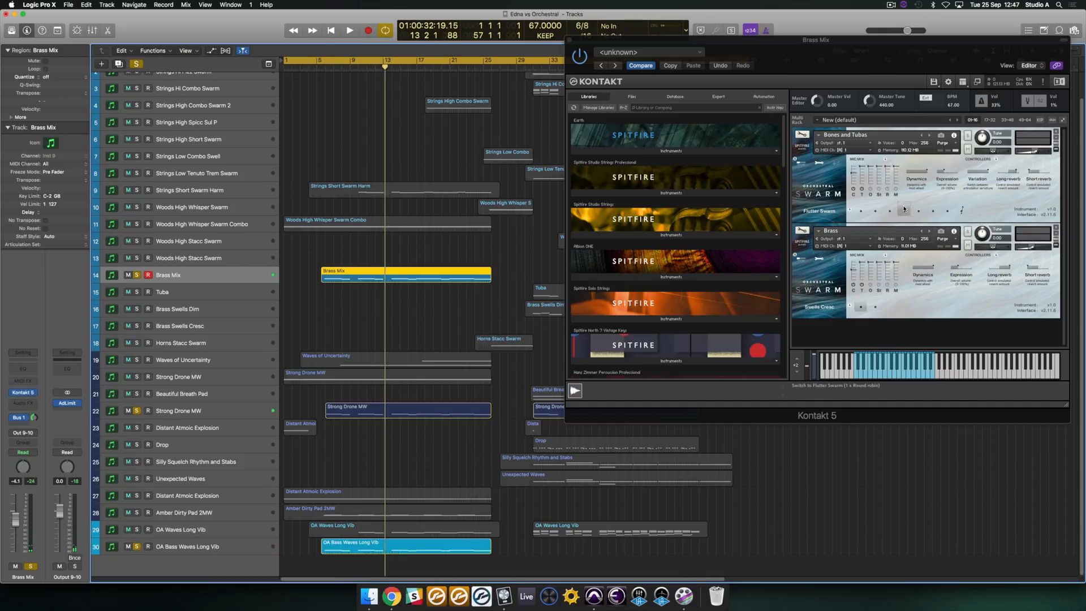
- Play from bar 4 with Brass Mix unsoloed so only OA Waves Long Vib is heard, and display that track's instrument
left_click(305, 68)
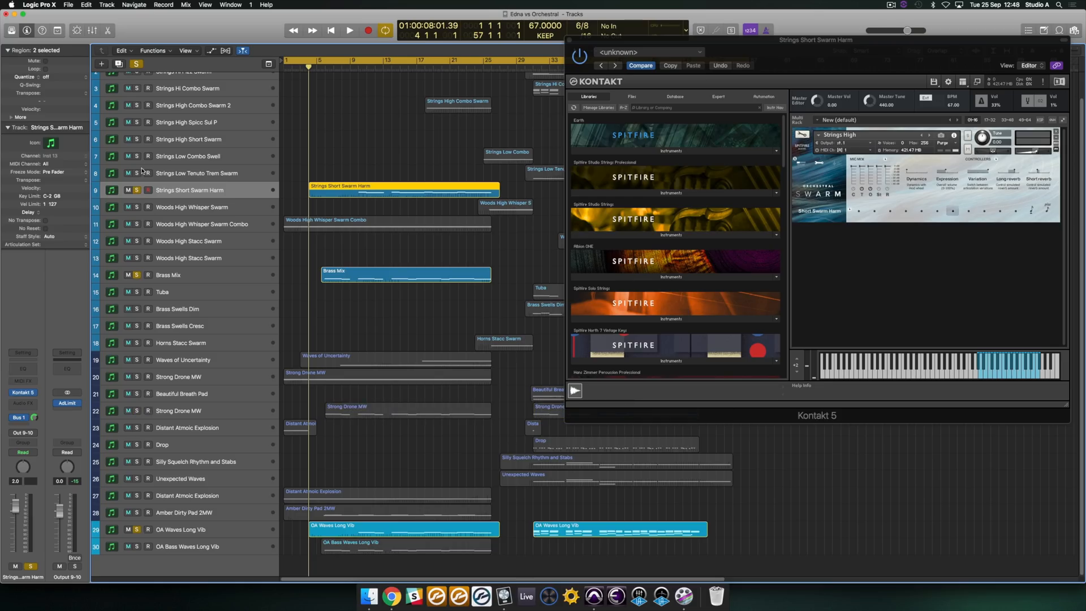
left_click(136, 190)
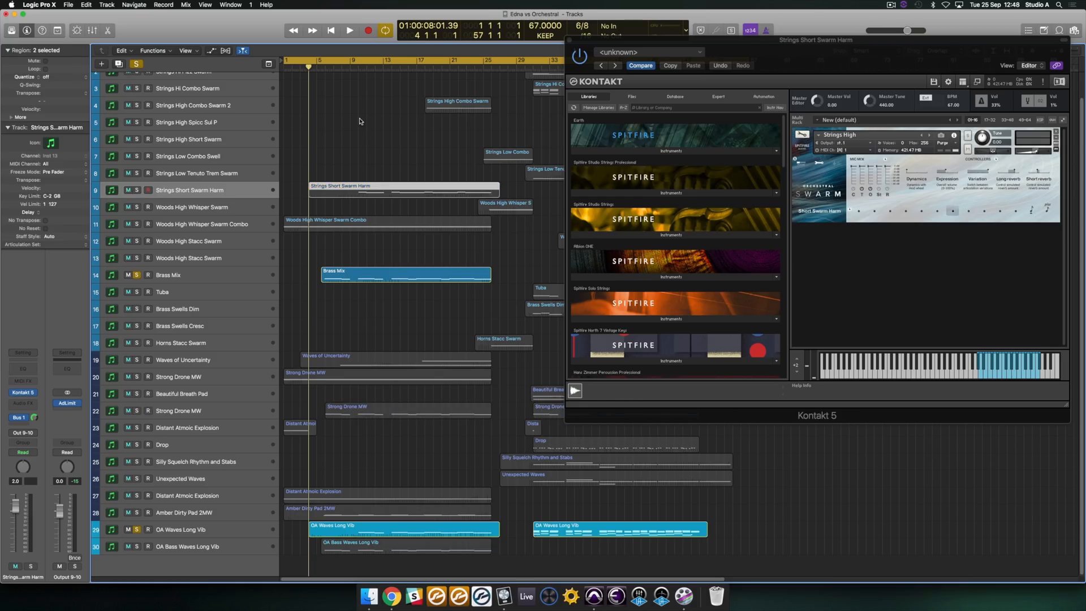
left_click(136, 276)
key("space")
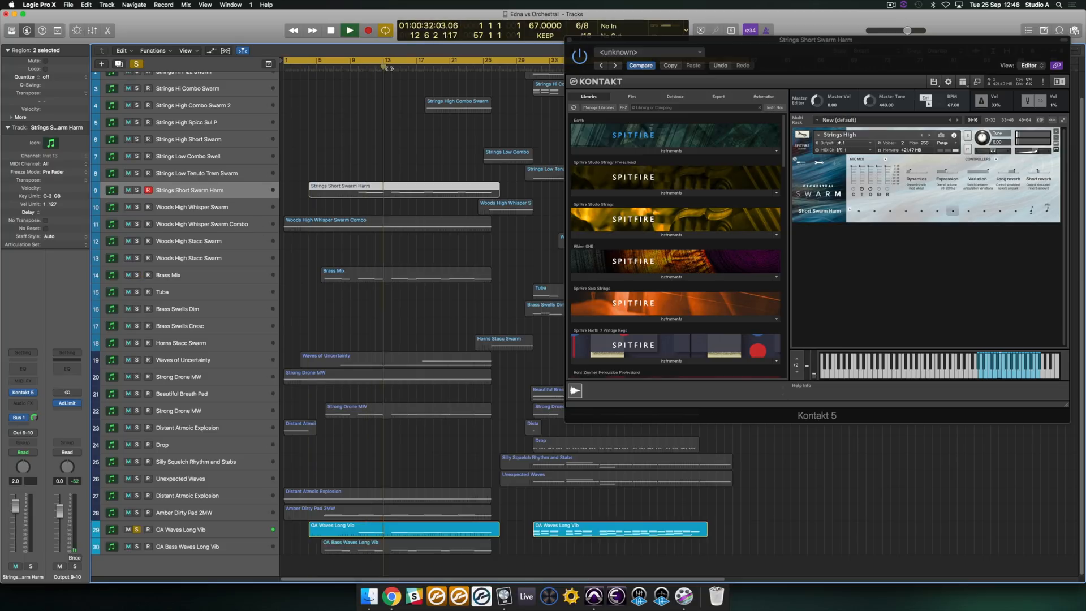
left_click(177, 530)
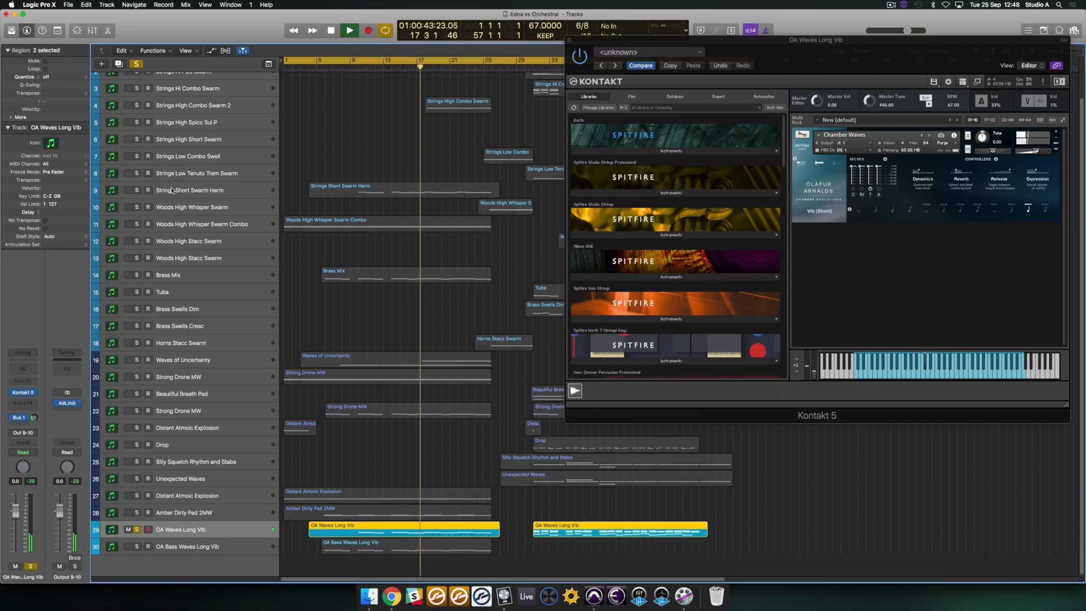
- Audition Strings Short Swarm Harm soloed with OA Waves Long Vib, clear all solos to hear the full mix, and stop playback
left_click(143, 195)
left_click(137, 191)
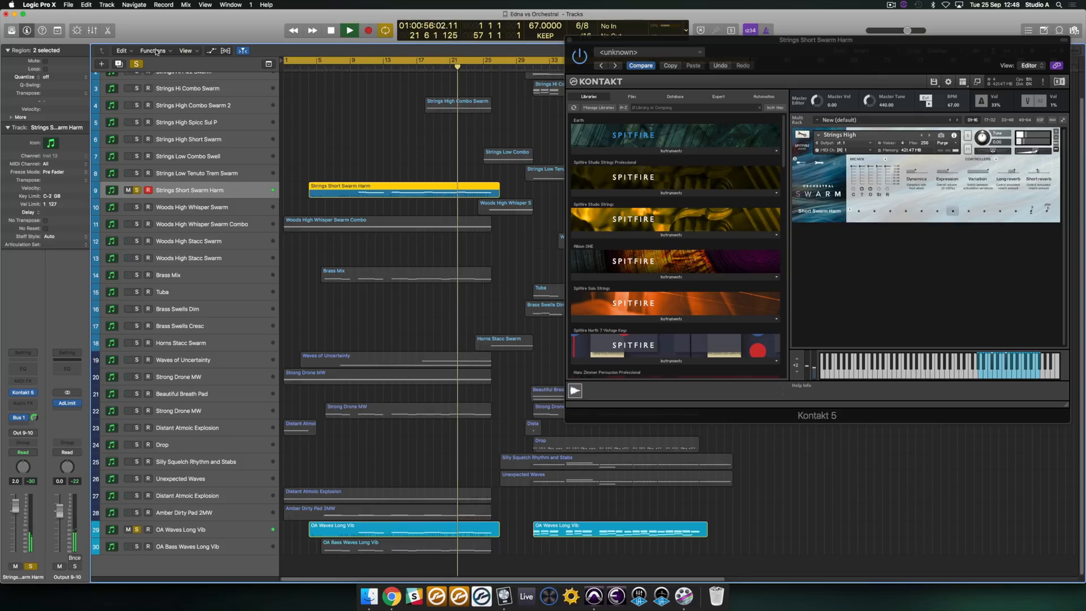
key("ctrl+s")
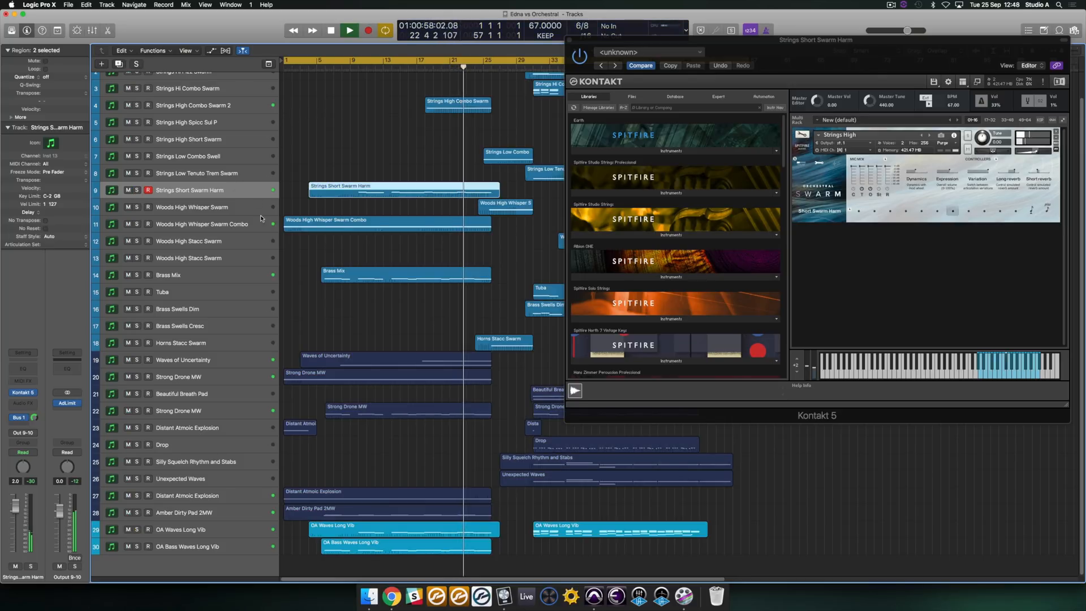
left_click(376, 124)
key("space")
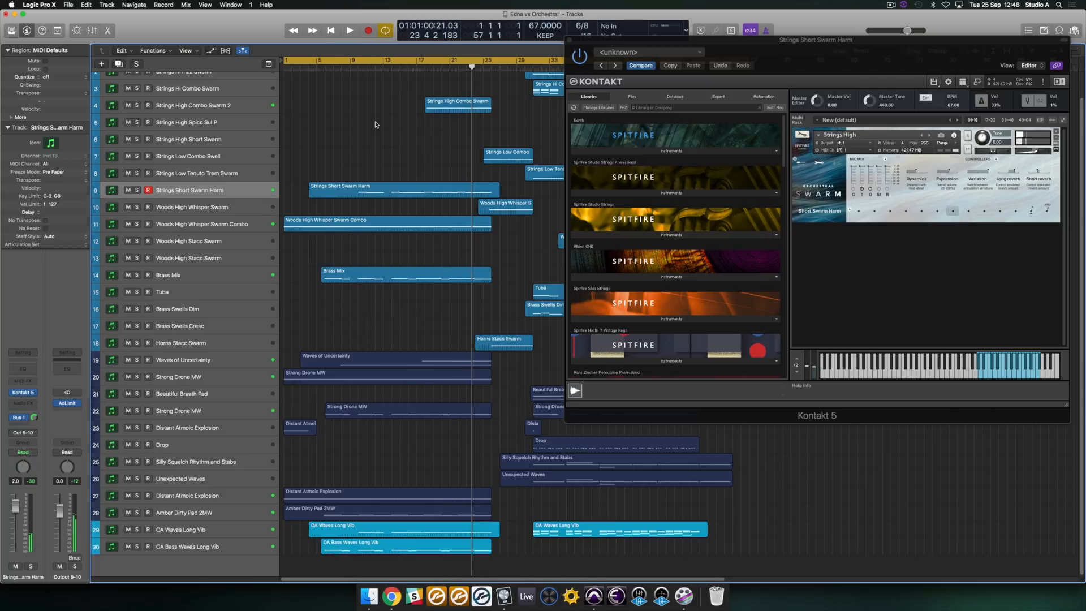
- Play the Strings High Combo Swarm 2 track and inspect its region's notes in the Piano Roll
left_click(219, 109)
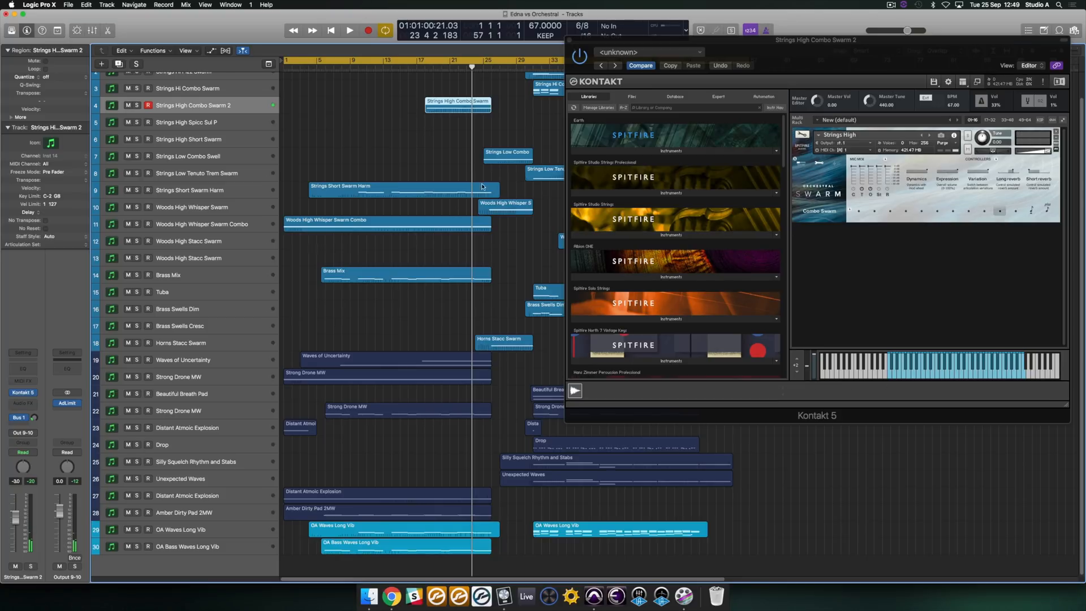
key("space")
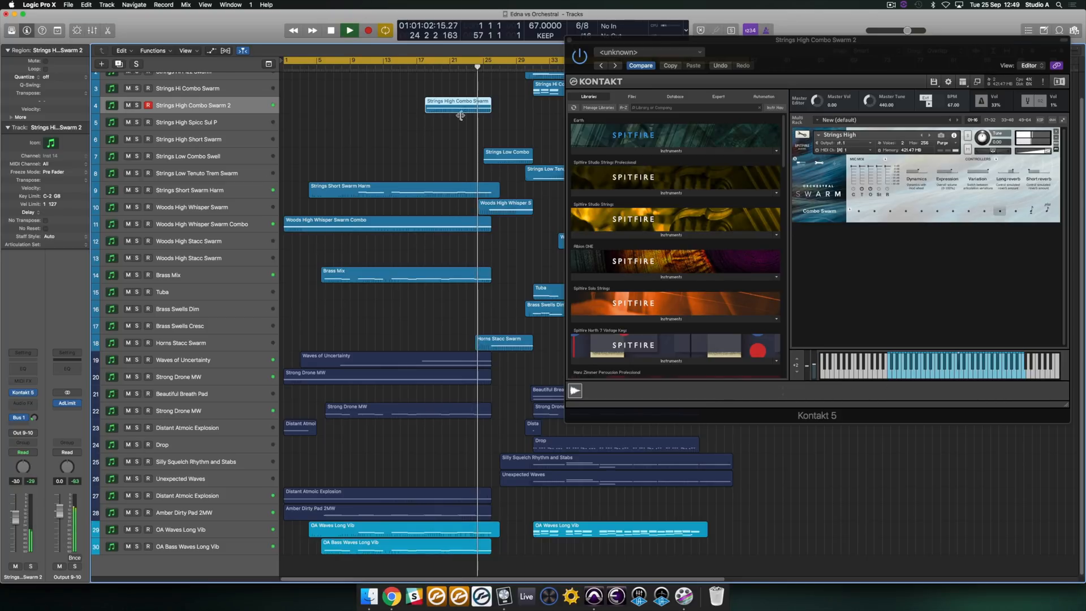
double_click(459, 112)
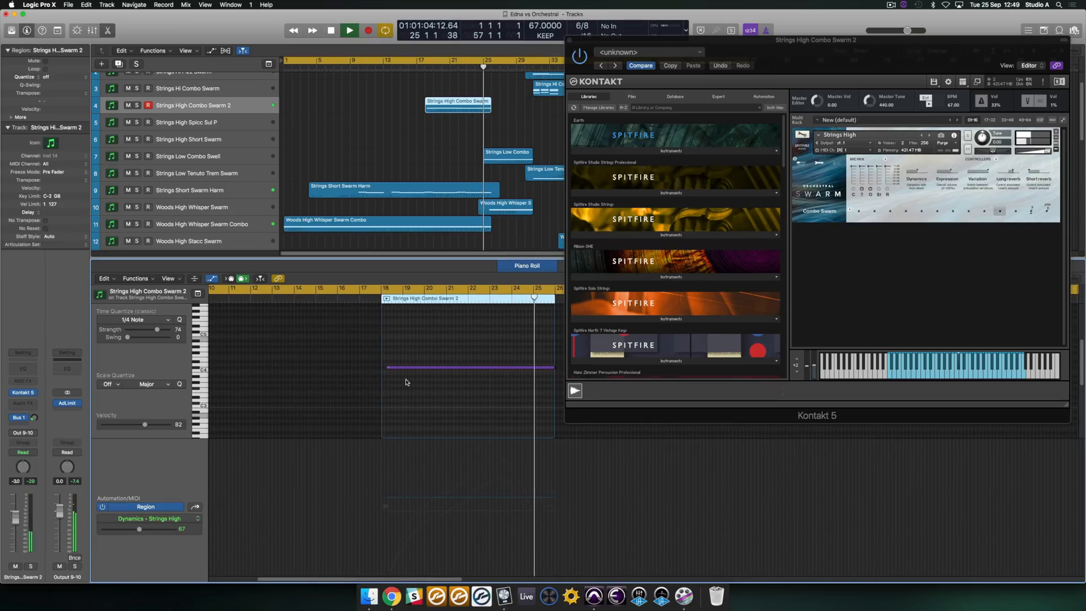
key("p")
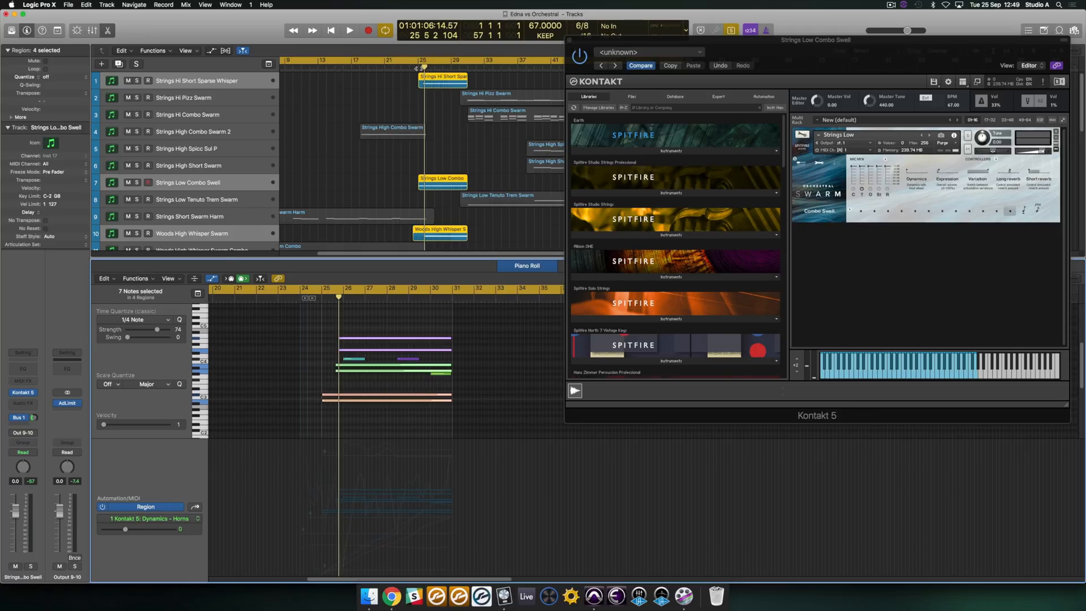
- Audition the Strings Low Combo Swell, Woods High Whisper Swarm and Horns Stacc Swarm regions soloed together from bar 25, and select Strings Low Combo Swell
left_click(419, 68)
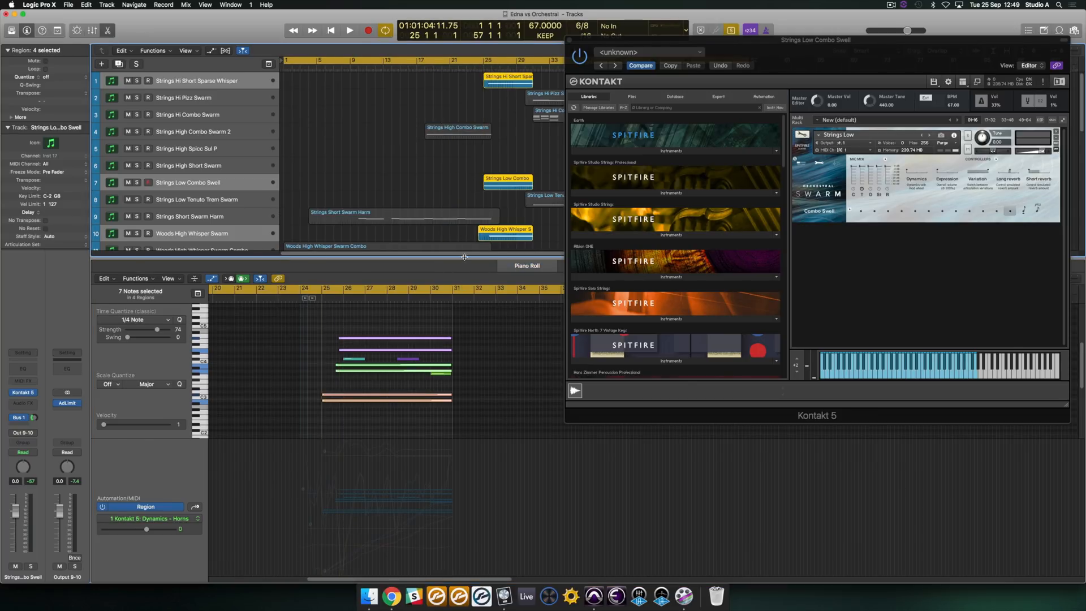
key("p")
key("space")
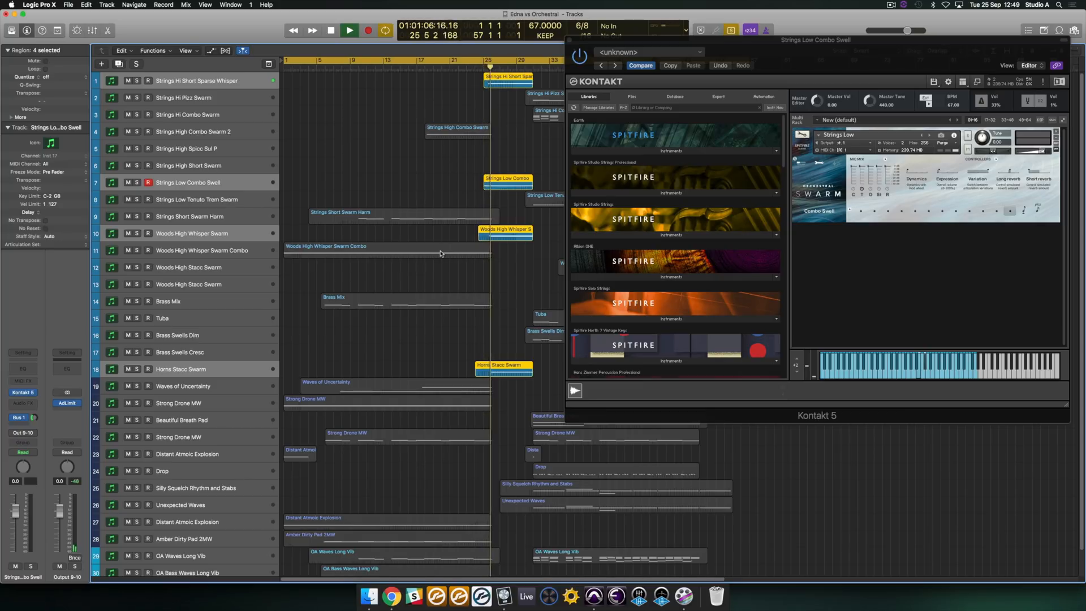
scroll(343, 165, "down", 2)
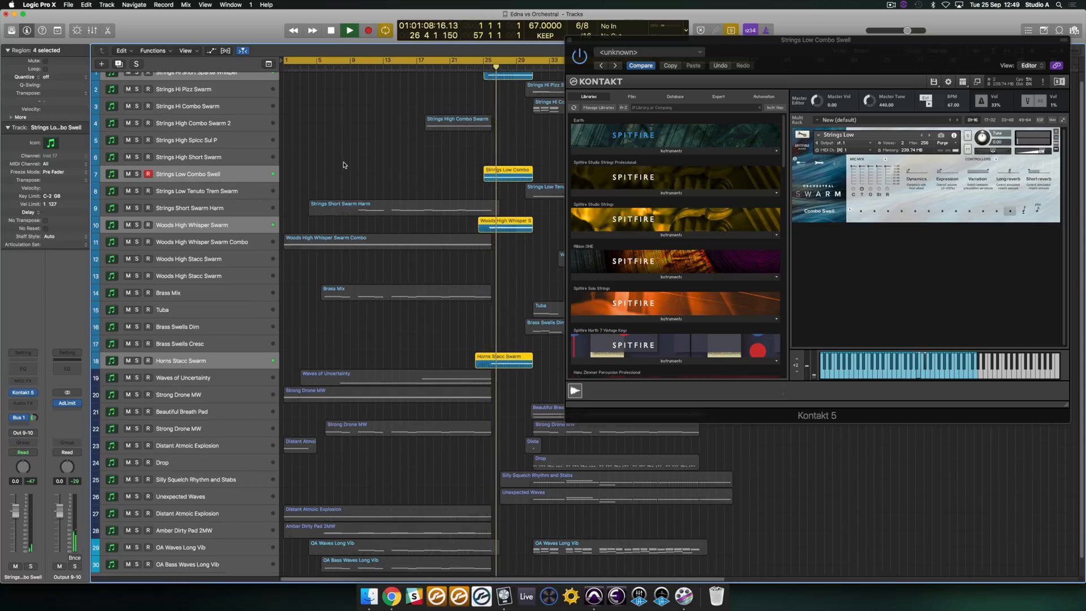
left_click(137, 351)
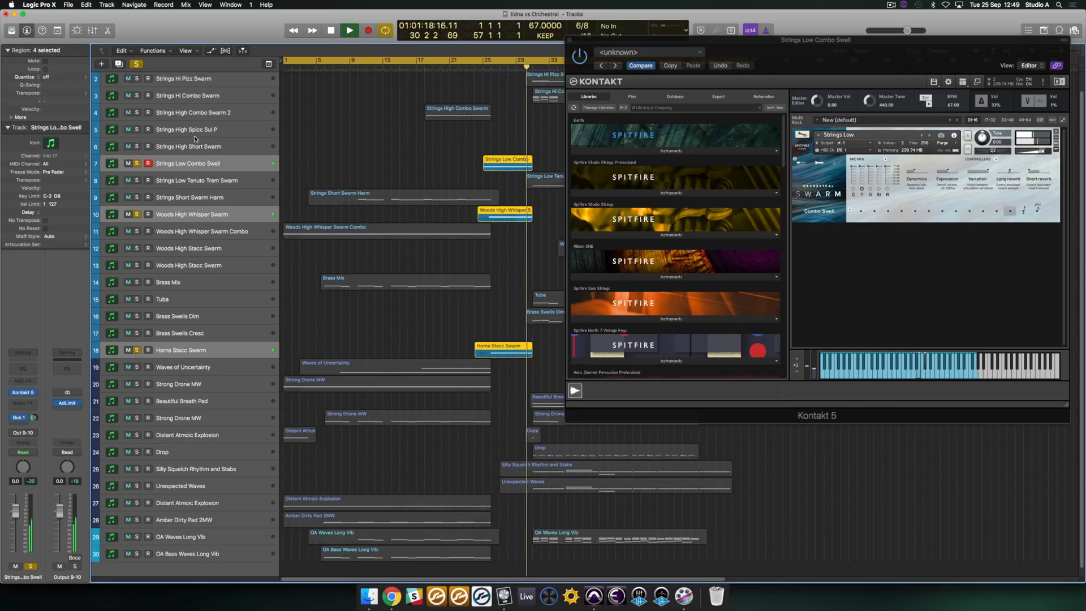
left_click(182, 164)
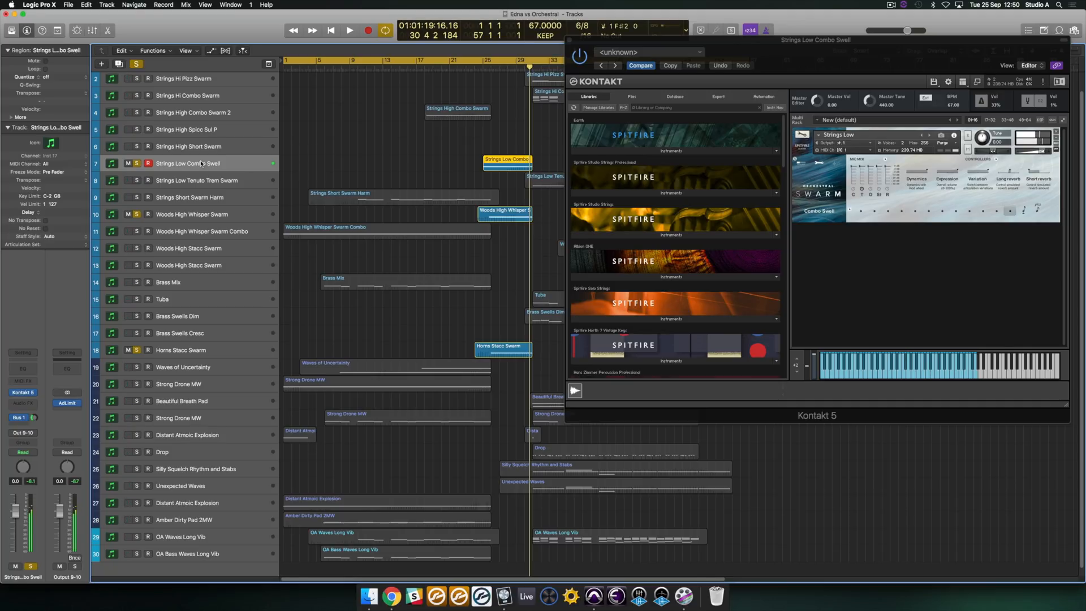
- Close the Kontakt window, clear all track solos, and play the full arrangement from bar 30 to bar 33
key("super+w")
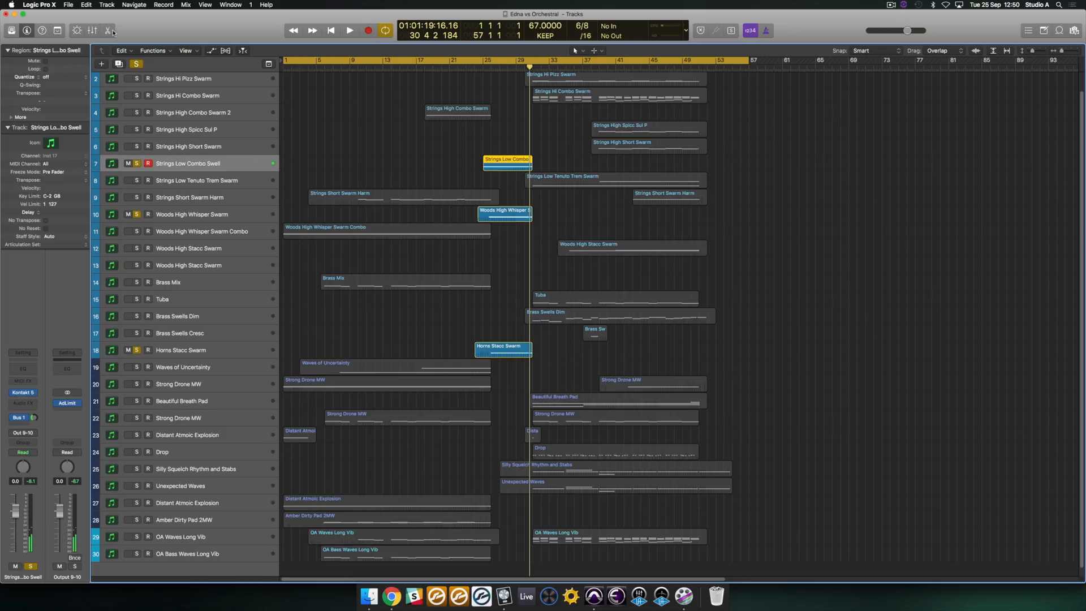
left_click(136, 64)
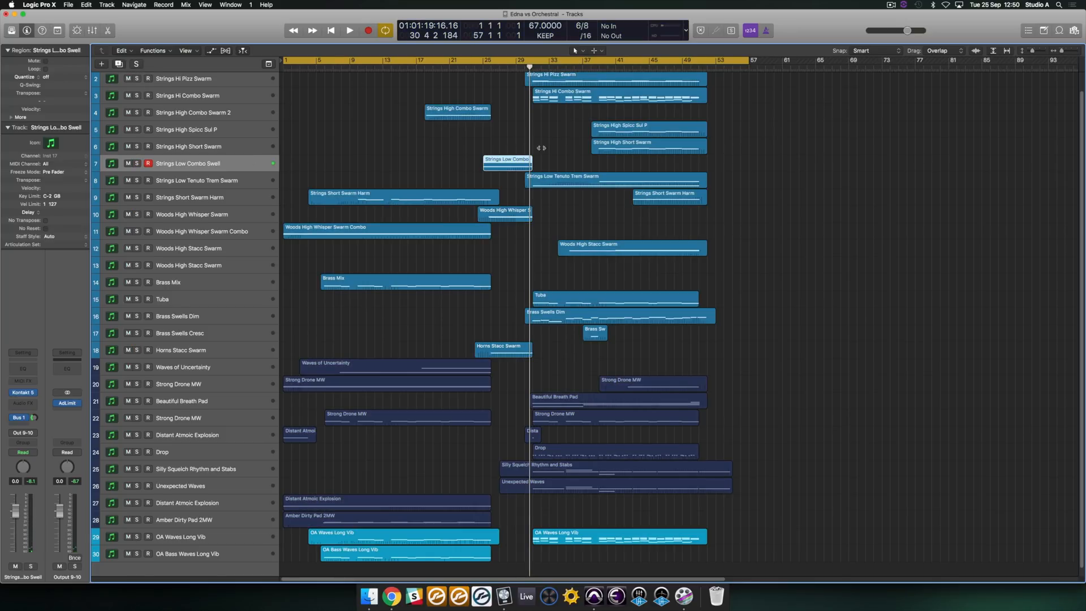
scroll(546, 149, "up", 2)
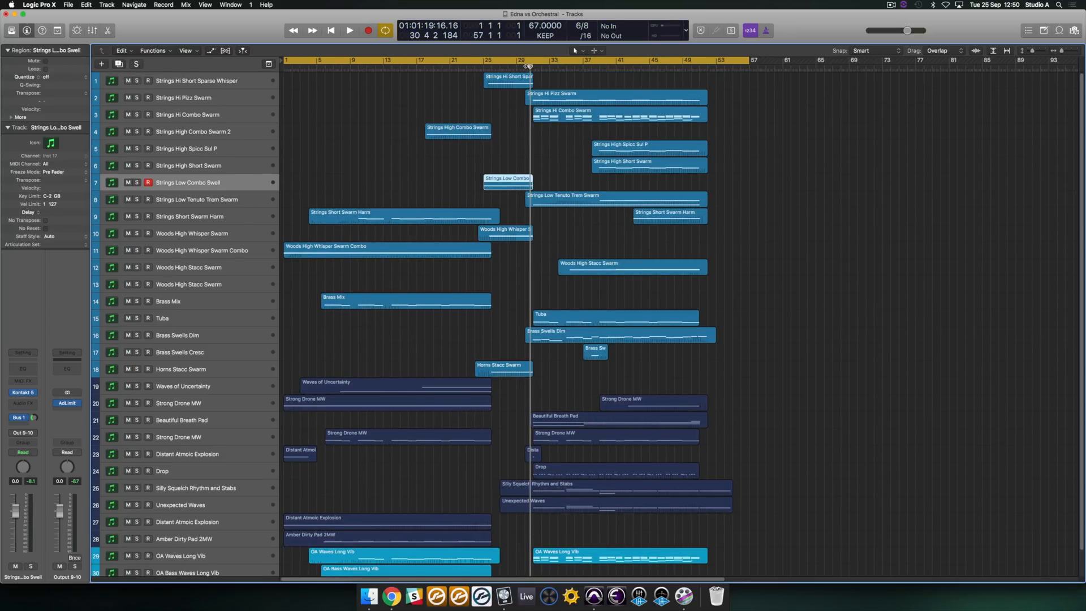
key("space")
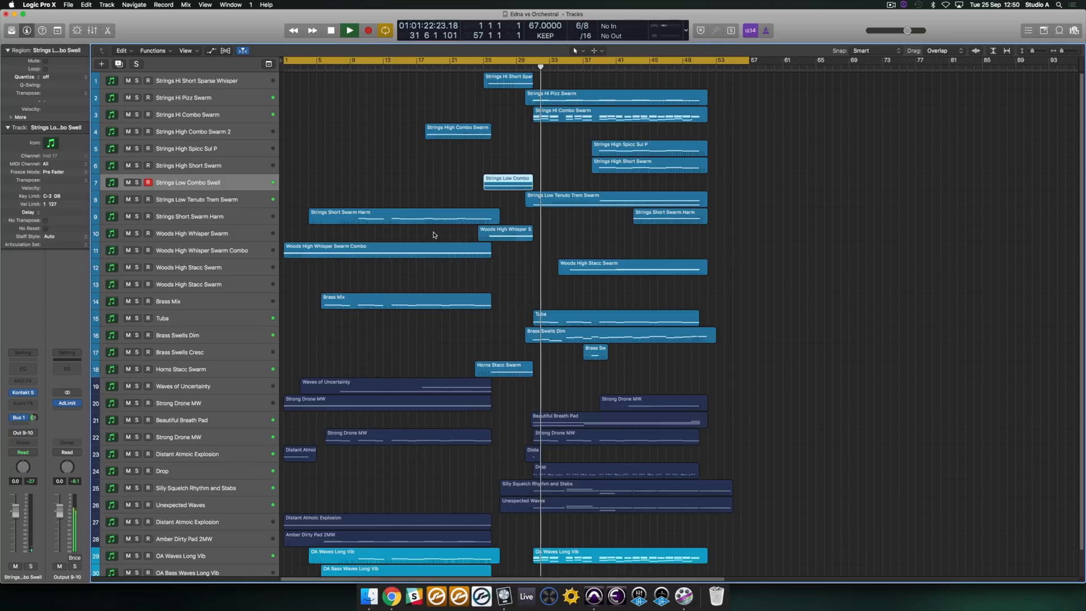
scroll(417, 417, "down", 2)
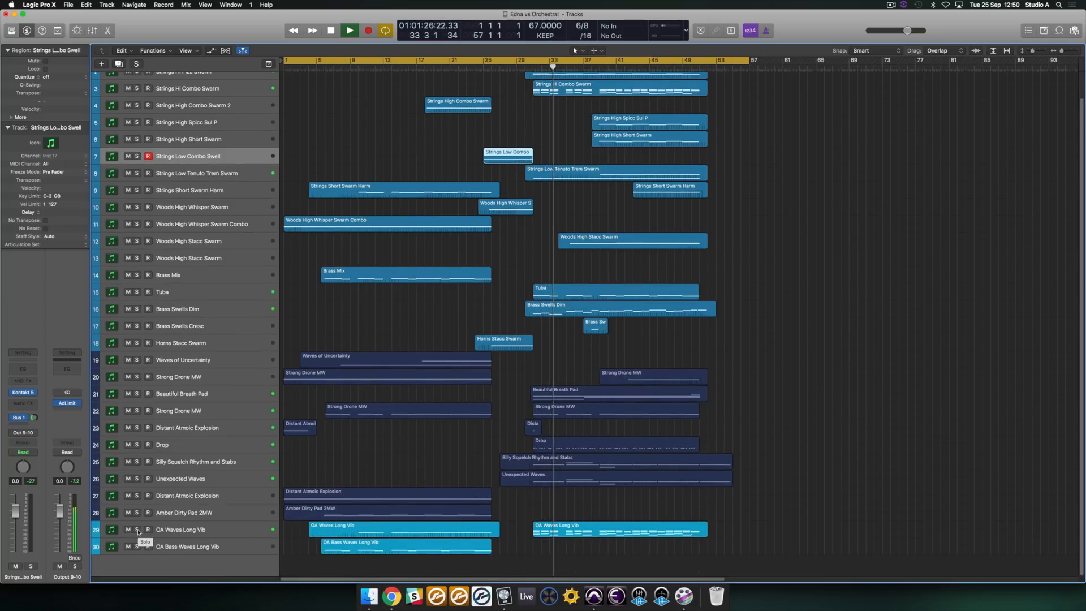
key("space")
- Show the Kontakt instrument of the first Woods High Stacc Swarm track and move on to the second one
left_click(142, 311)
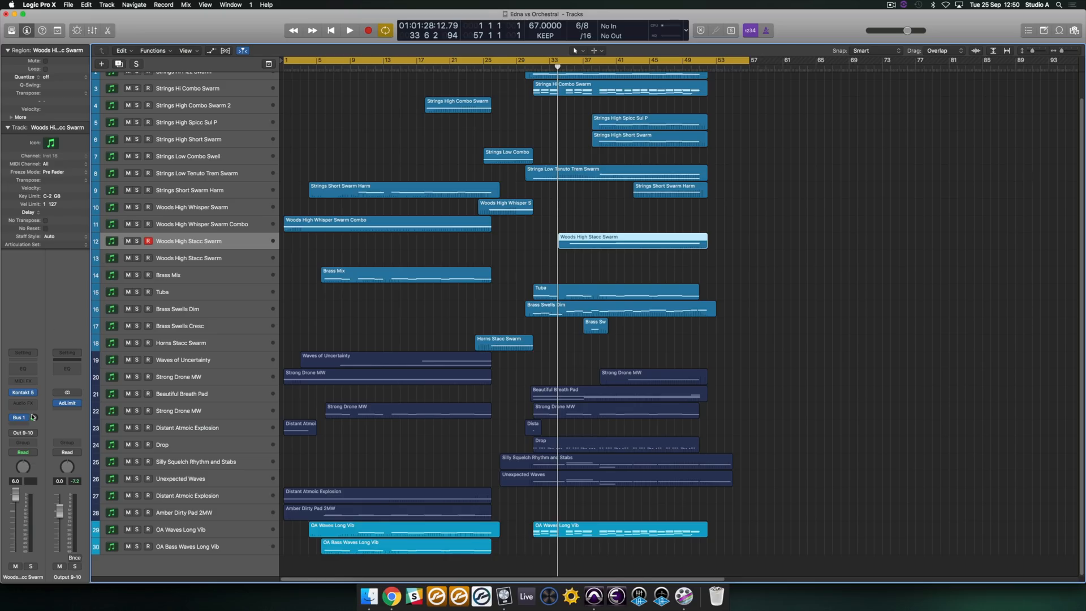
left_click(24, 393)
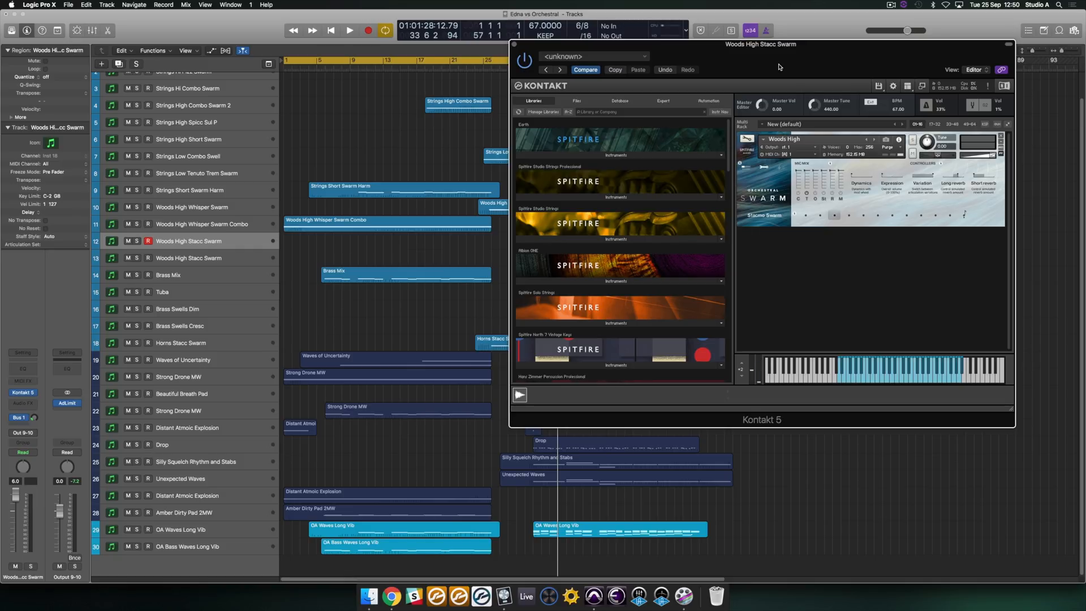
key("Down")
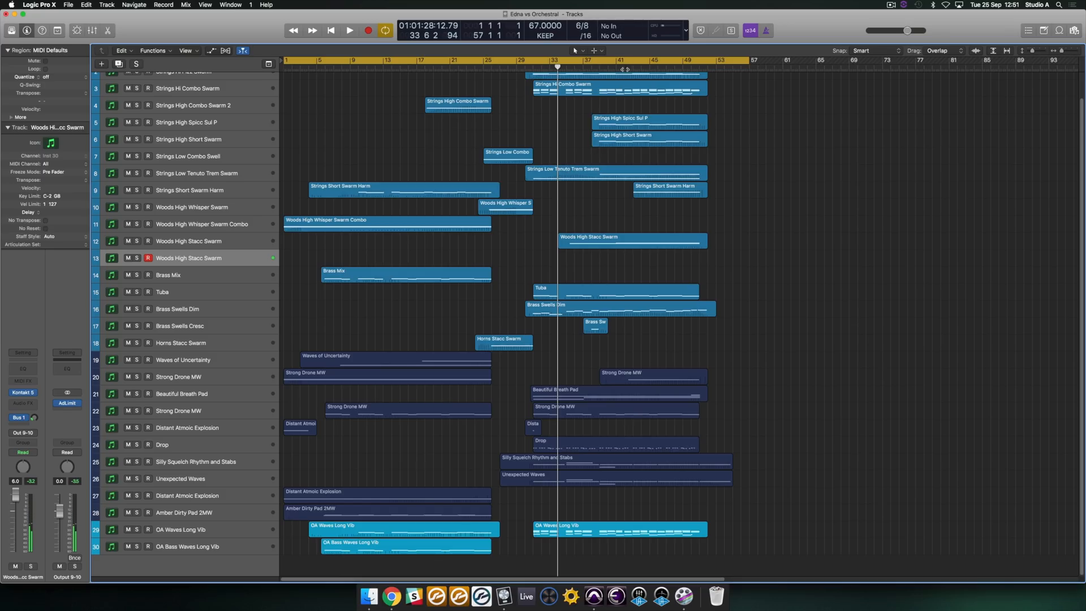
- Play from about bar 42 and audition Strings Hi Pizz Swarm and Strings Hi Combo Swarm in solo, releasing both solos
left_click(624, 69)
key("space")
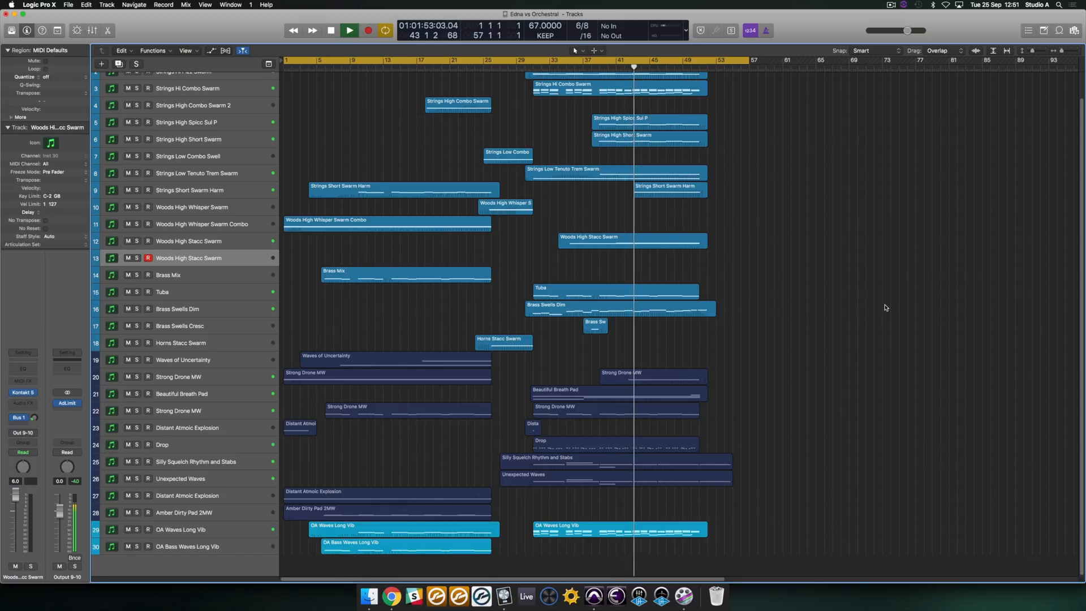
scroll(885, 307, "up", 2)
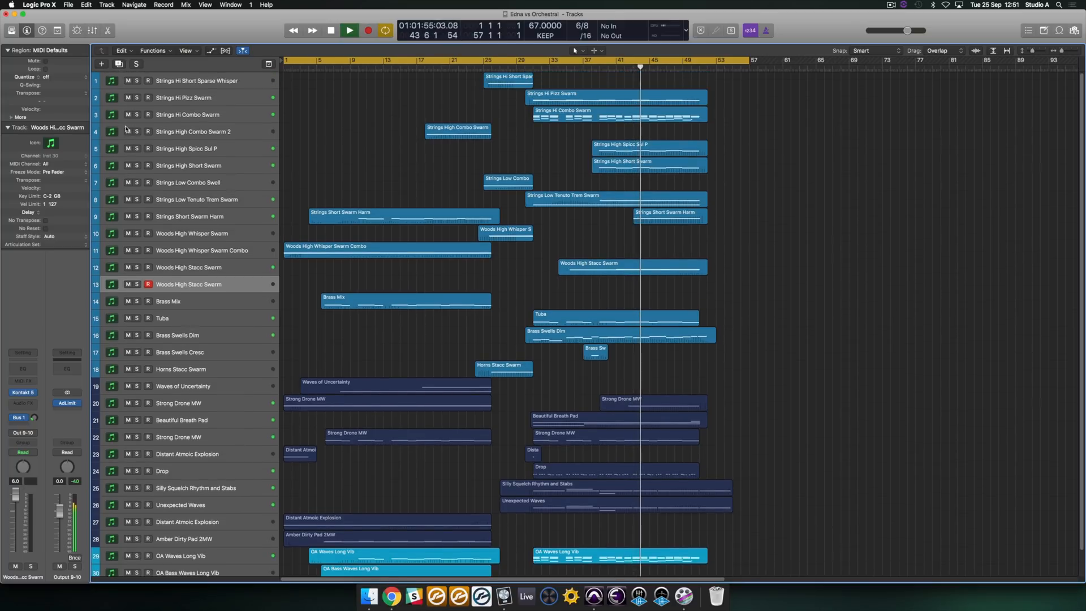
left_click(137, 98)
left_click(137, 114)
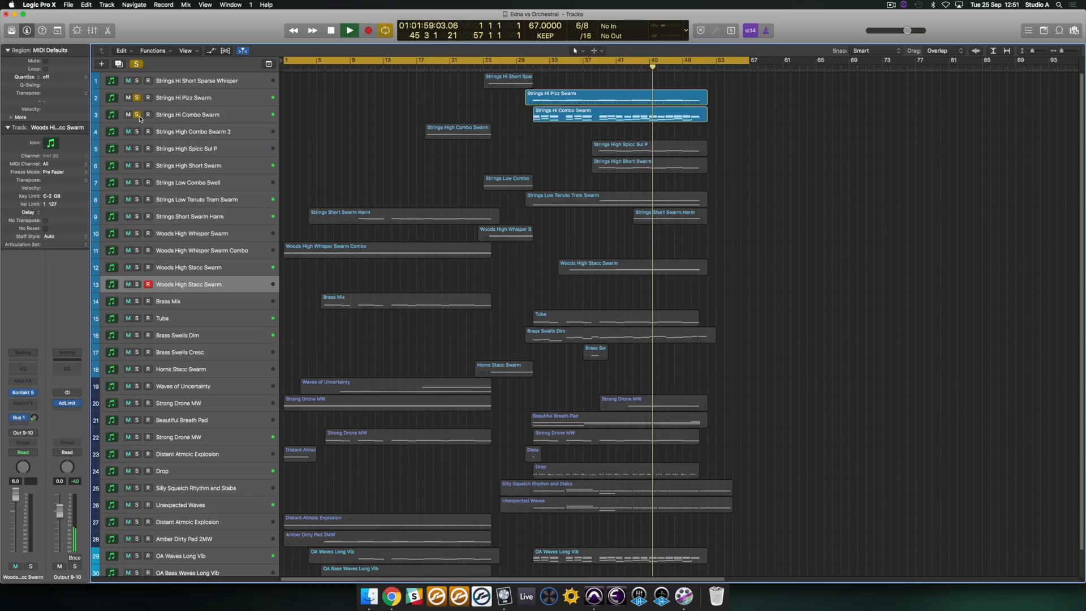
left_click(136, 114)
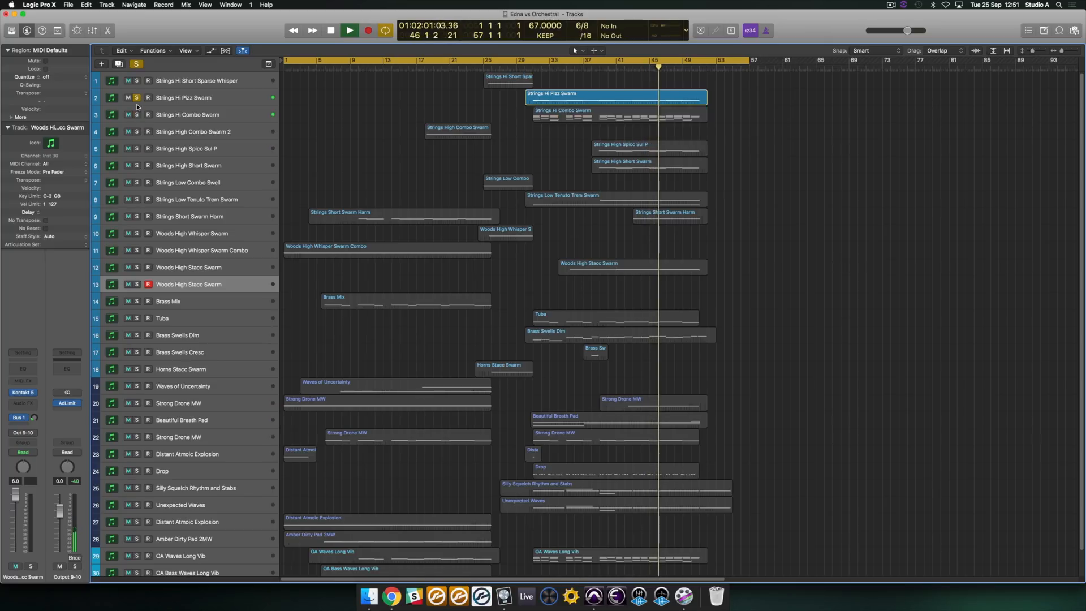
left_click(137, 97)
- Audition Strings High Spicc Sul P and Strings High Short Swarm in solo together, and release both solos
scroll(760, 245, "down", 1)
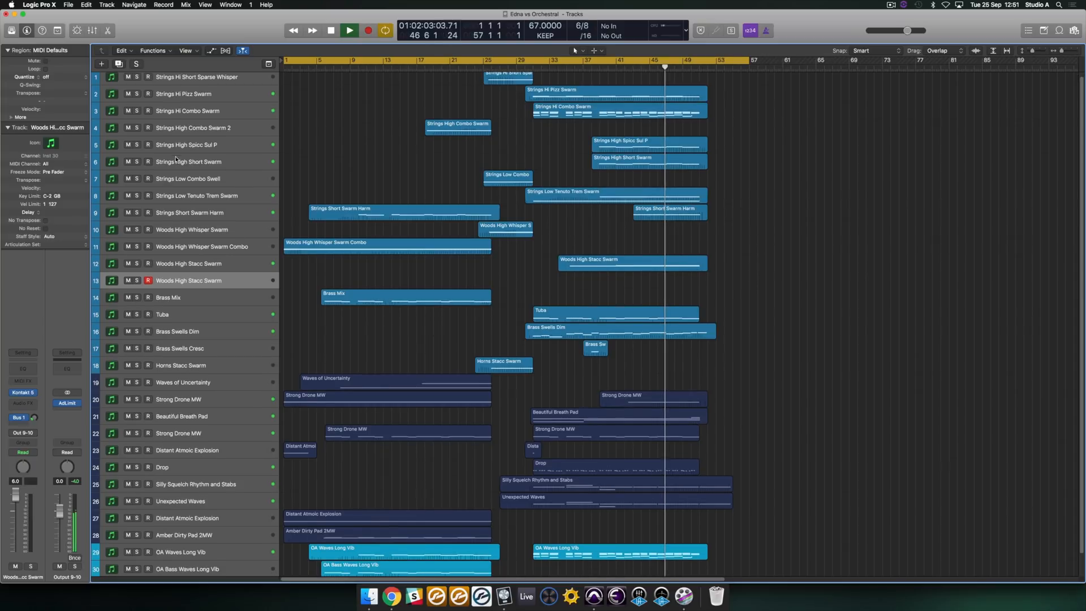
left_click(136, 145)
left_click(137, 162)
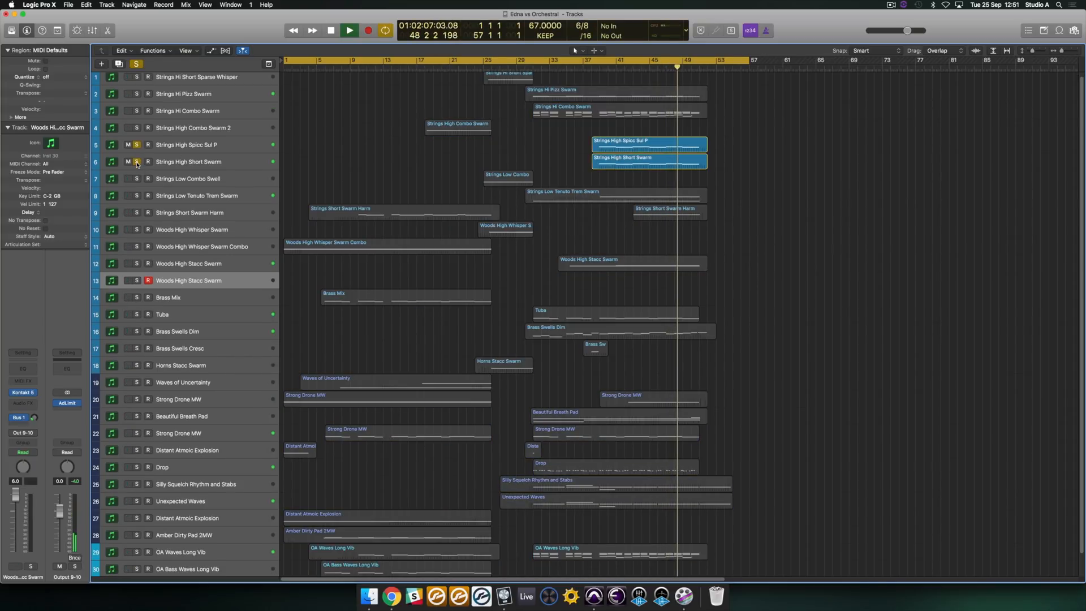
left_click_drag(137, 163, 136, 152)
scroll(401, 254, "down", 1)
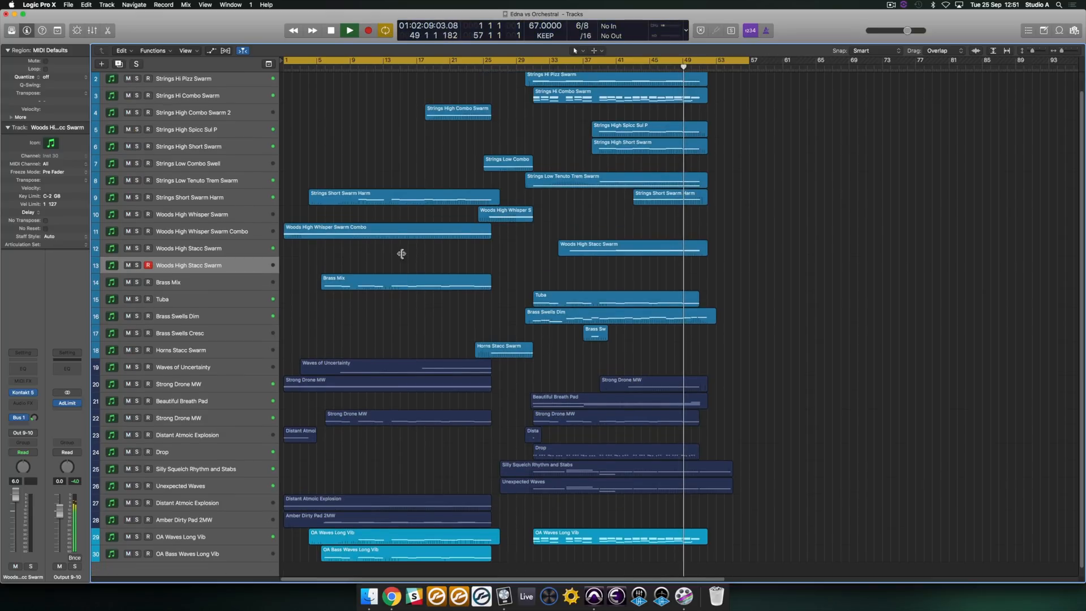
scroll(595, 292, "down", 1)
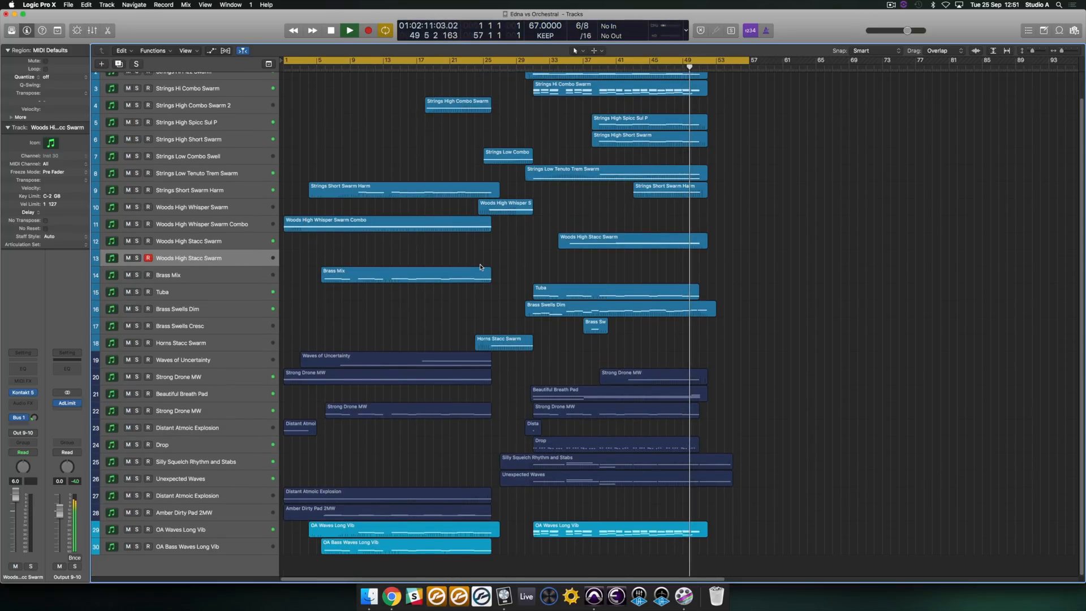